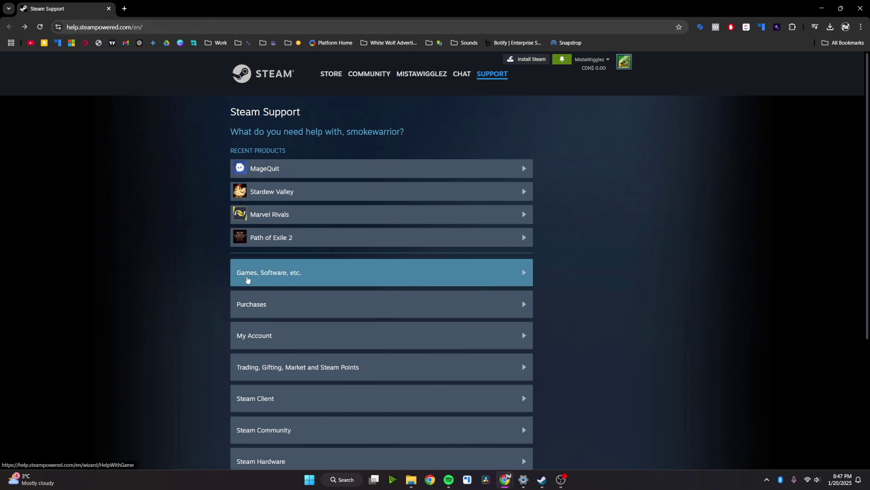
# - Open the 'Games, Software, etc.' help section to see the recent products list
pyautogui.click(247, 272)
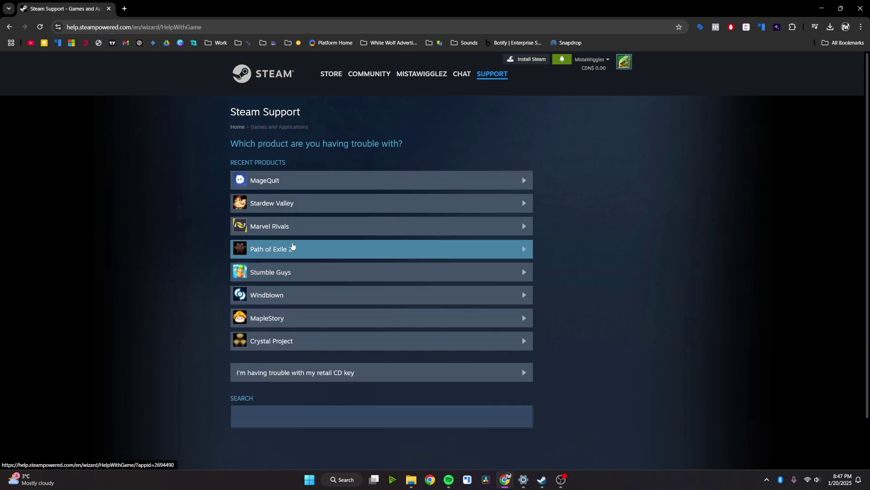
# - Check Steam's refund policy on Google: refunds within 14 days and under two hours played
pyautogui.hotkey('alt', 'Left')
pyautogui.click(314, 304)
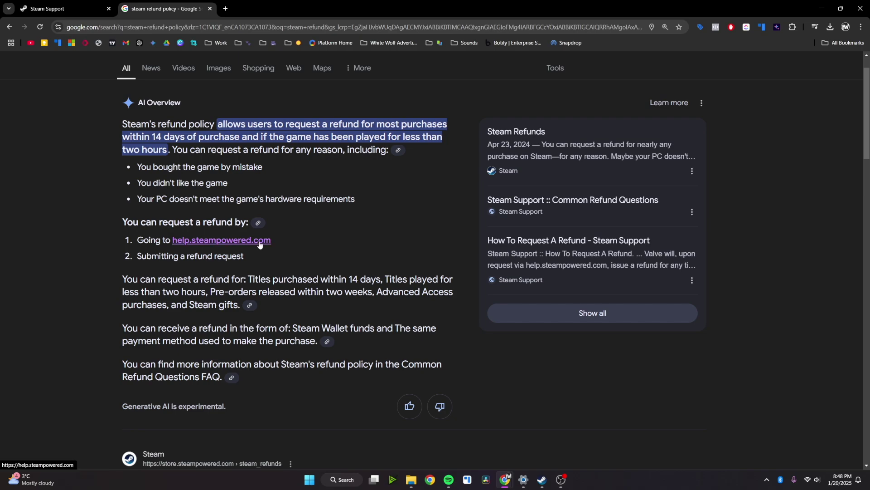
# - Close the Google tab and open MageQuit's 'Gameplay or technical issue' help options
pyautogui.hotkey('ctrl', 'w')
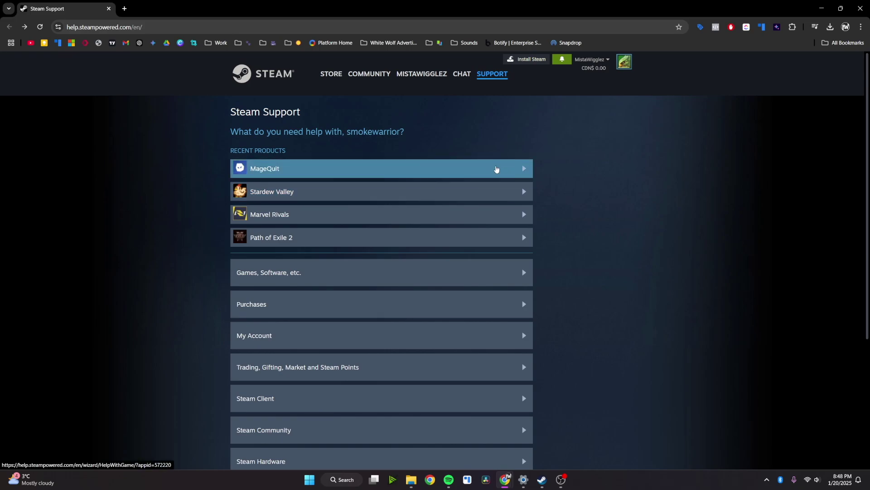
pyautogui.click(495, 169)
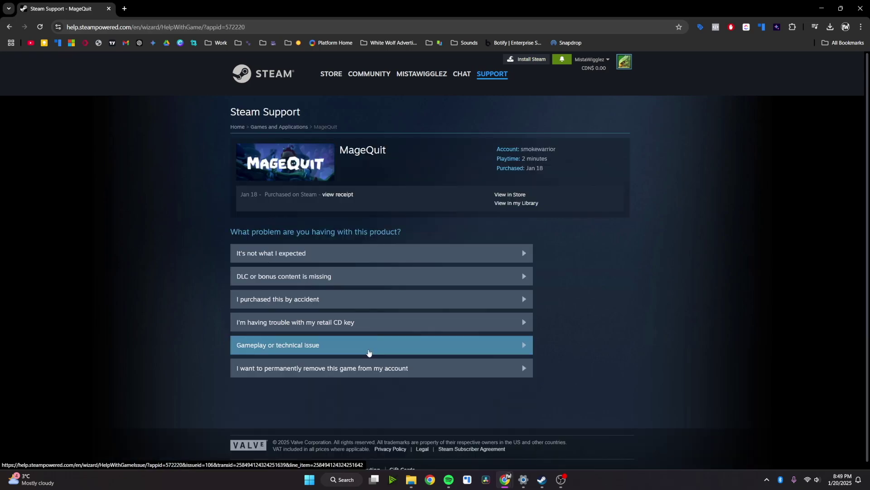
pyautogui.click(368, 352)
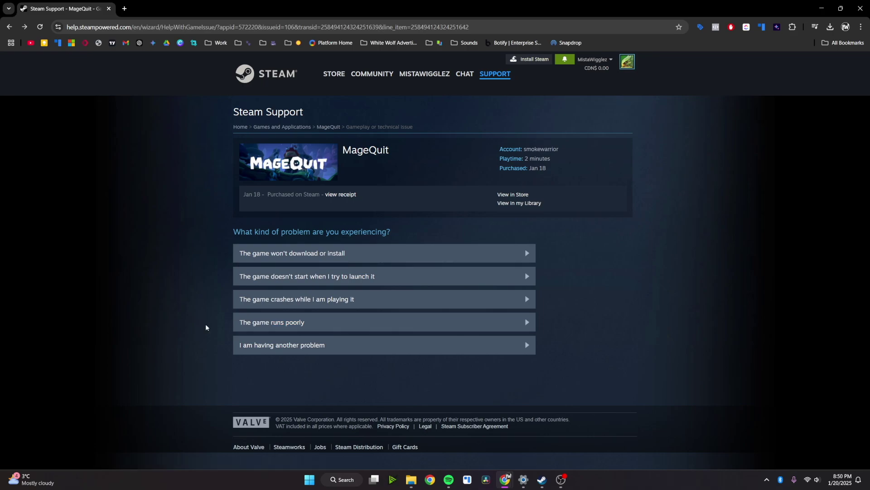
# - Request a MageQuit refund to the Visa ending in 57, citing 'The game runs poorly'
pyautogui.click(248, 329)
pyautogui.click(250, 327)
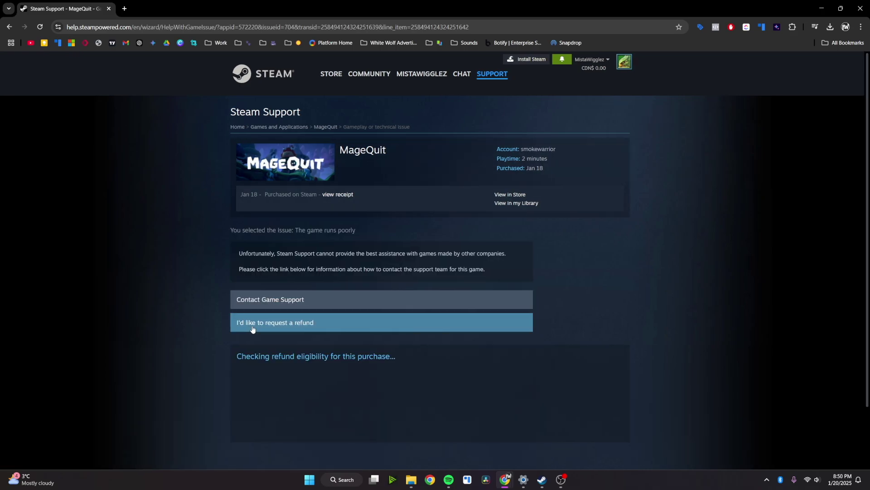
pyautogui.click(354, 371)
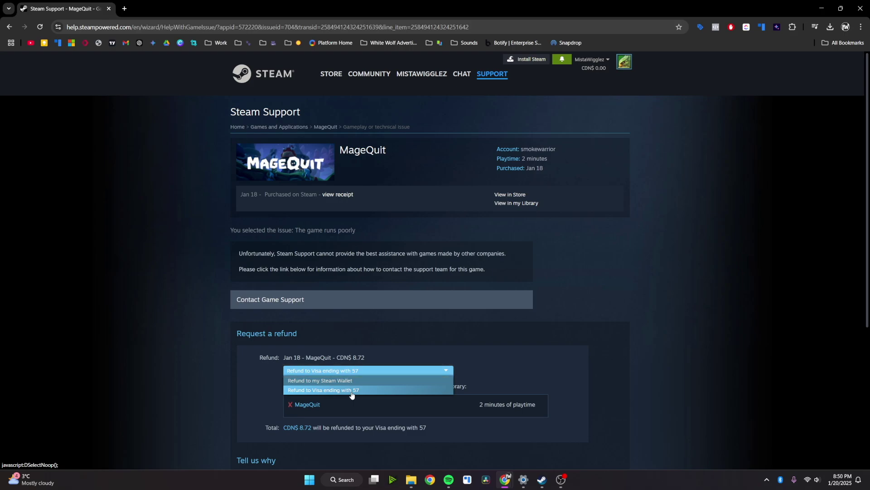
pyautogui.click(351, 391)
pyautogui.scroll(-2, 351, 390)
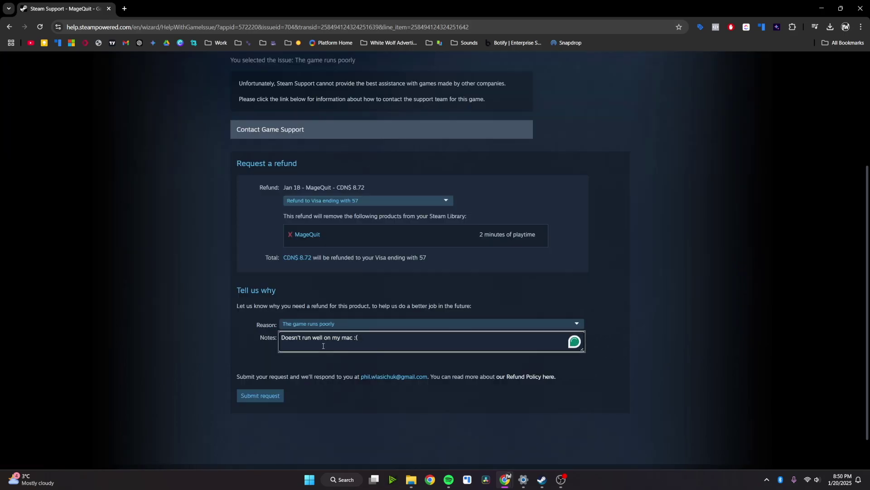
pyautogui.click(340, 324)
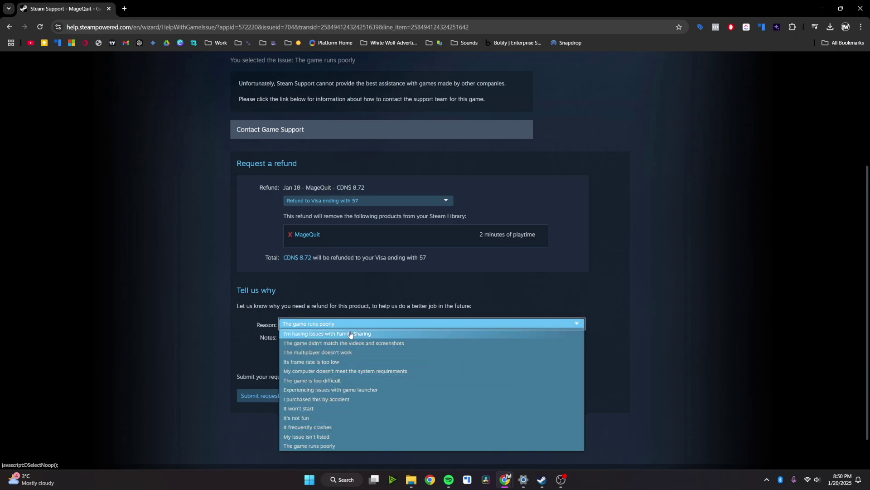
pyautogui.click(235, 363)
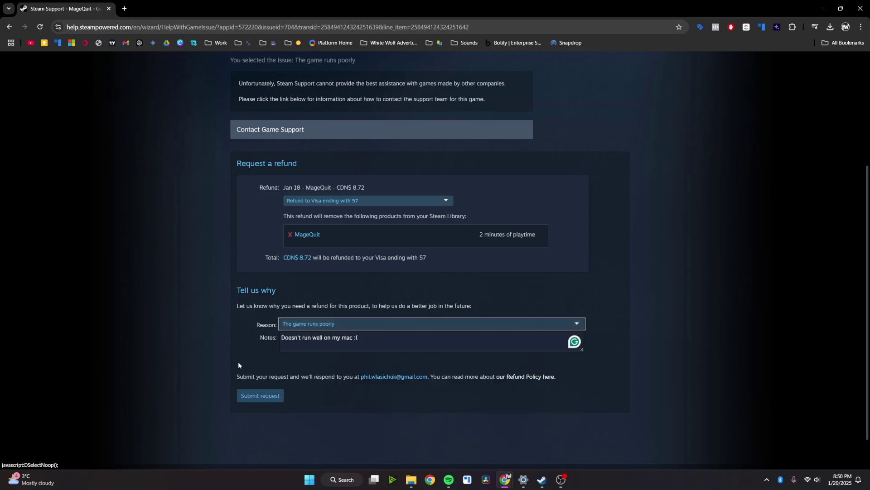
# - Submit the MageQuit refund request and highlight the issued ticket reference code
pyautogui.click(263, 399)
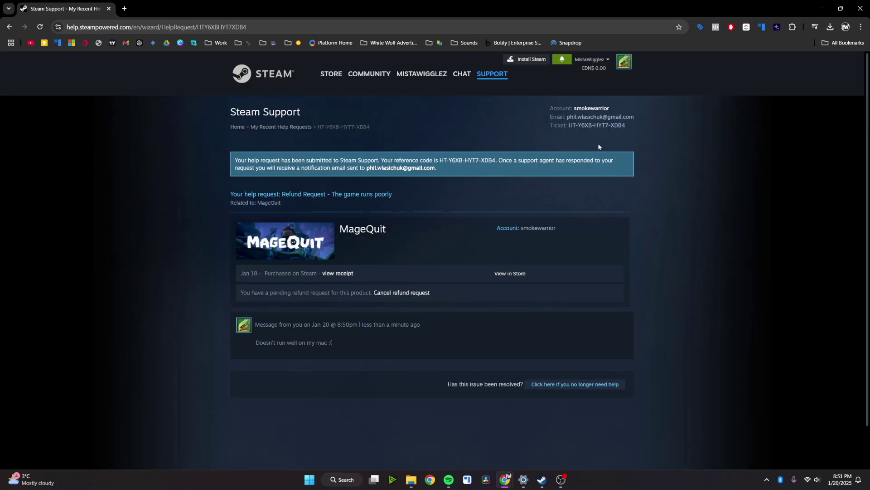
pyautogui.moveTo(565, 125); pyautogui.dragTo(635, 132)
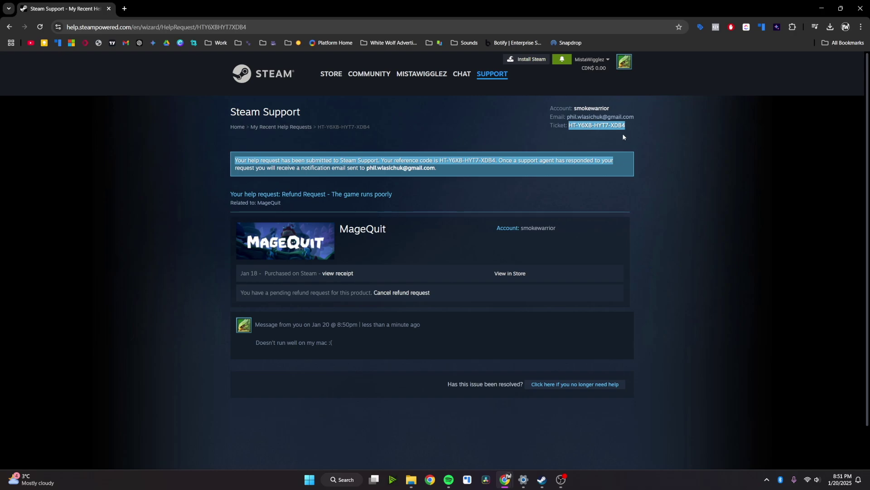
pyautogui.click(498, 76)
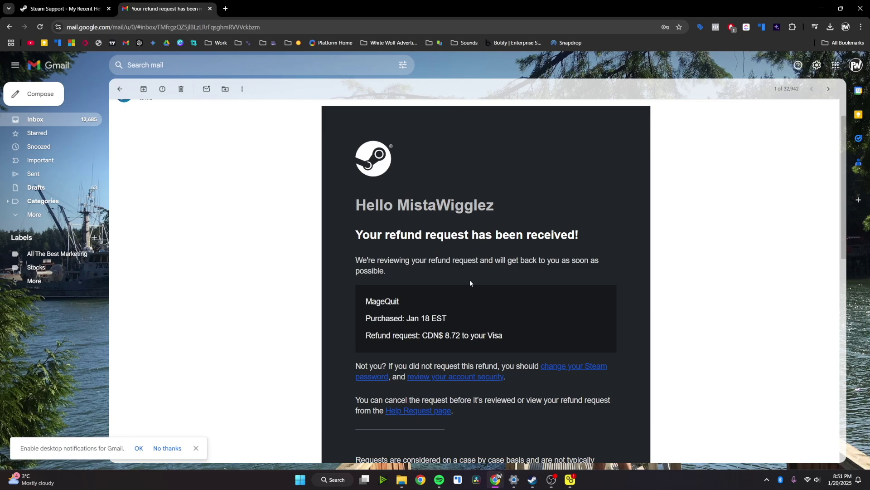
pyautogui.scroll(-4, 470, 283)
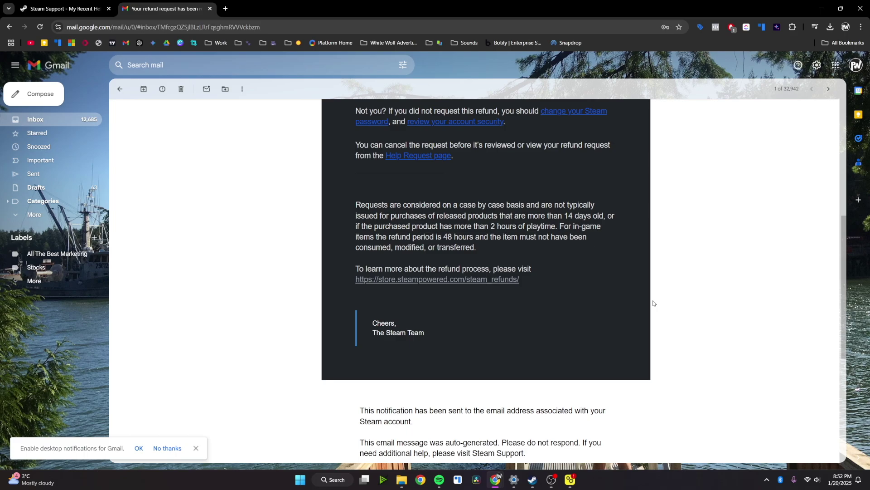
pyautogui.scroll(5, 653, 303)
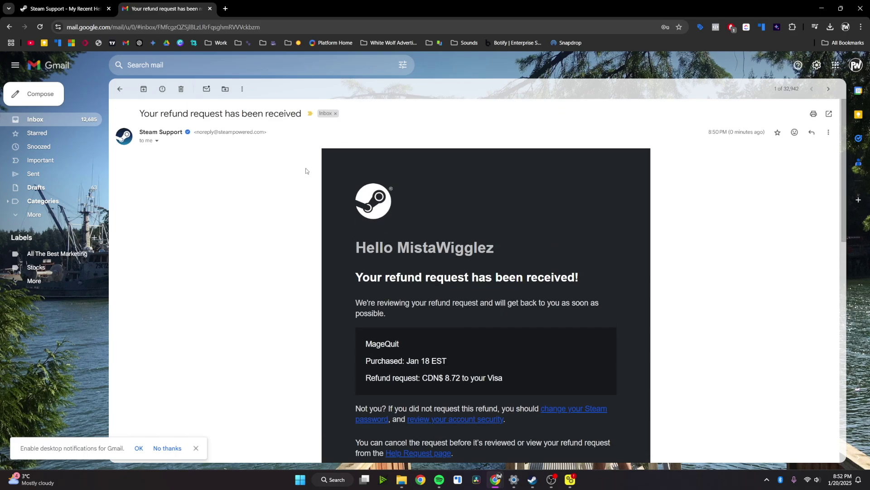